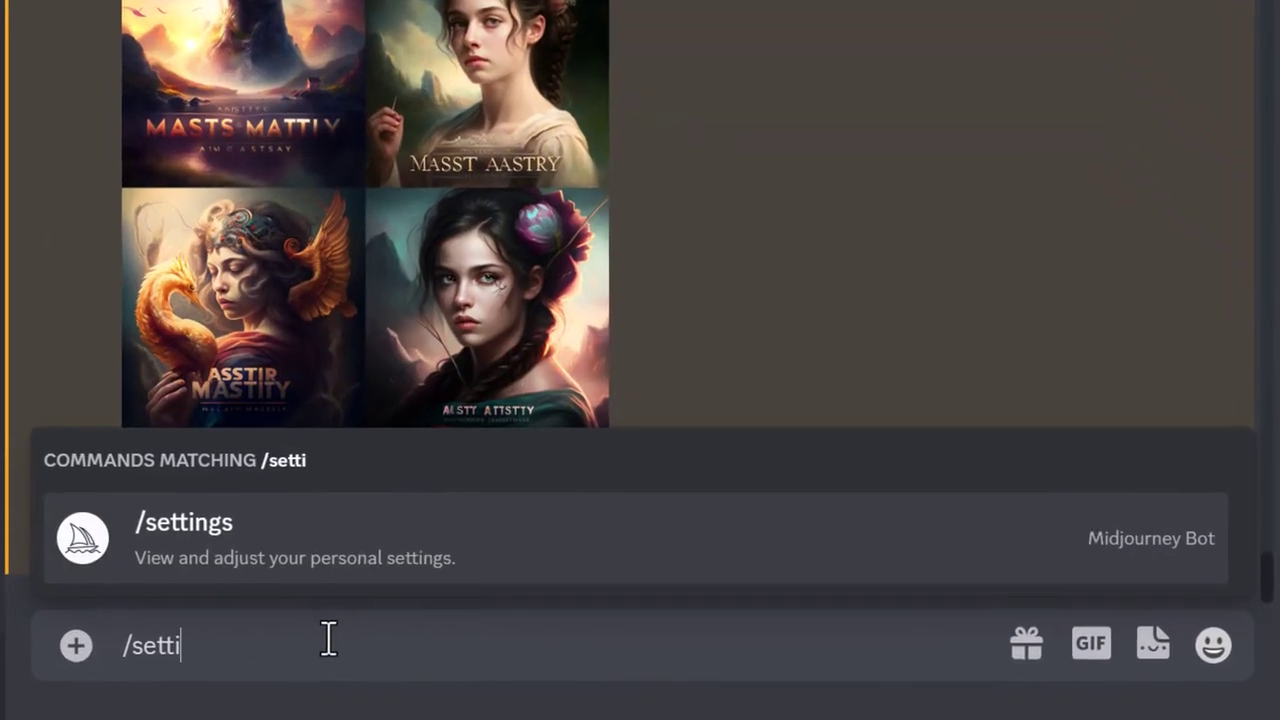
Step: Send /settings to show Midjourney's settings: MJ version 4, Base quality, Style med, Remix, Fast mode
{"action": "type", "text": "ngs"}
{"action": "key", "text": "Return"}
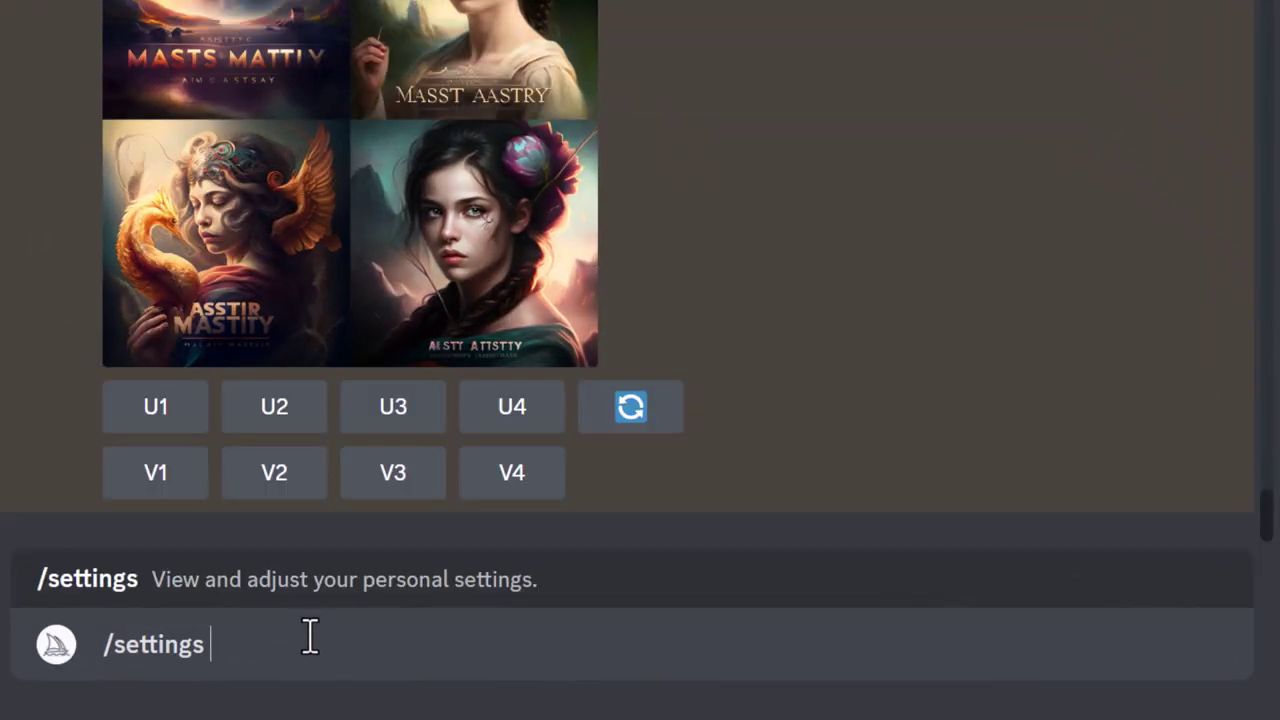
{"action": "key", "text": "Return"}
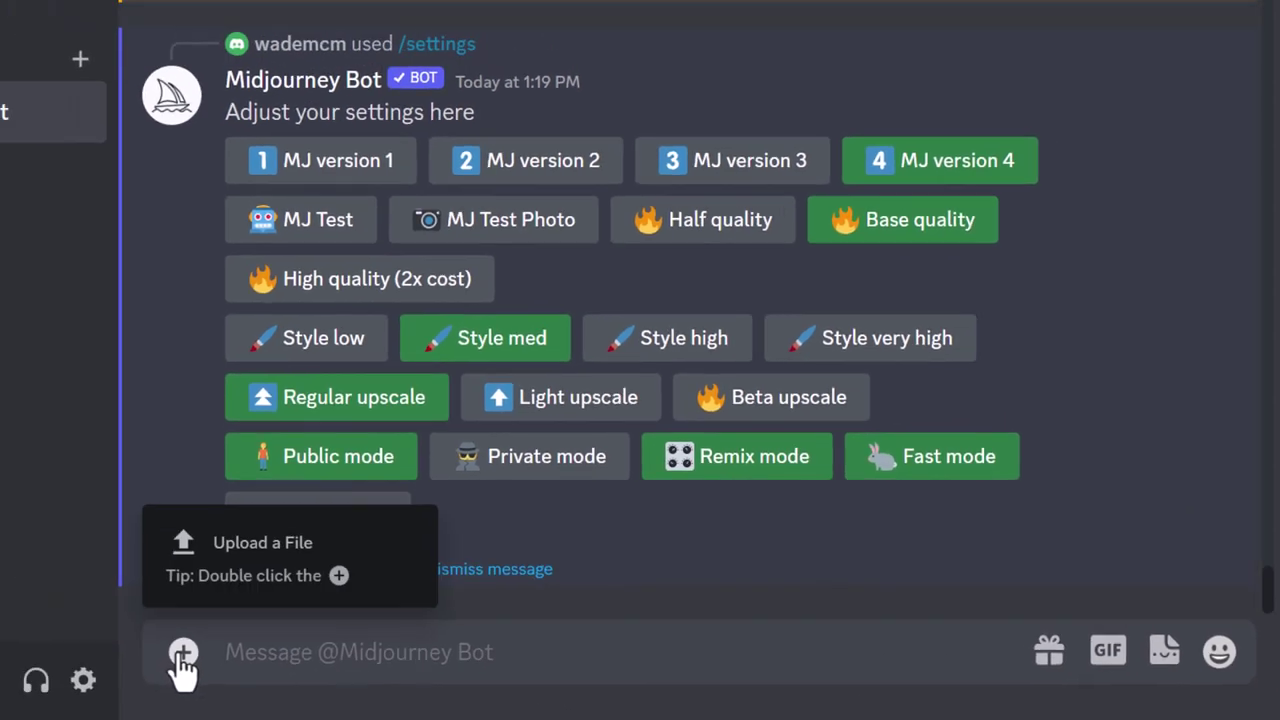
Step: Upload the man's portrait and the shark photo together to the Midjourney Bot chat
{"action": "double_click", "coordinate": [56, 644]}
{"action": "left_click_drag", "start_coordinate": [571, 286], "coordinate": [288, 168]}
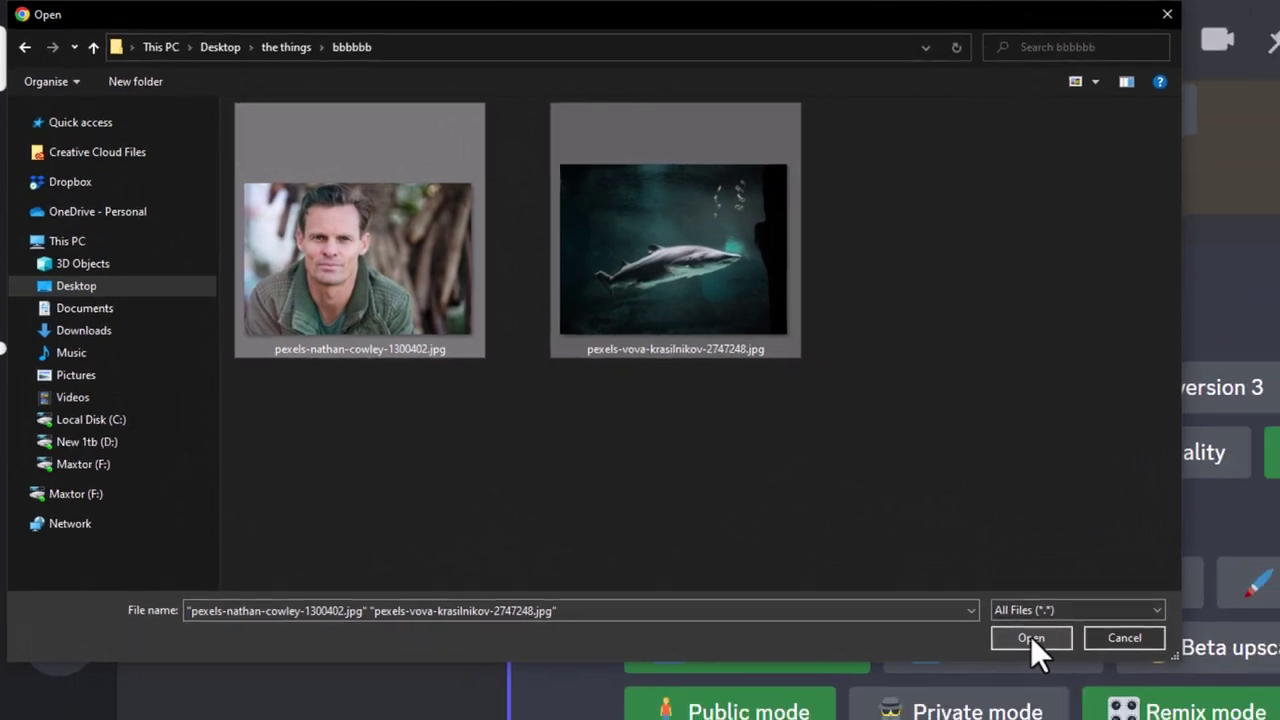
{"action": "left_click", "coordinate": [1095, 677]}
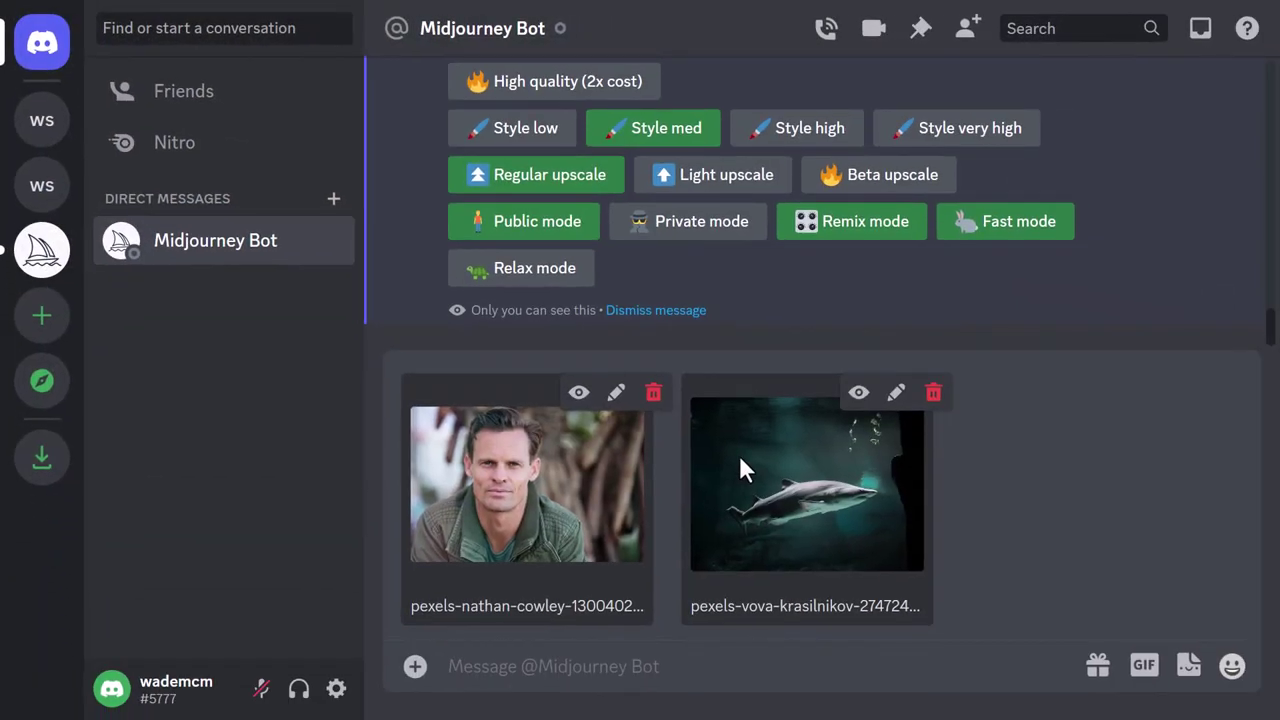
{"action": "key", "text": "Return"}
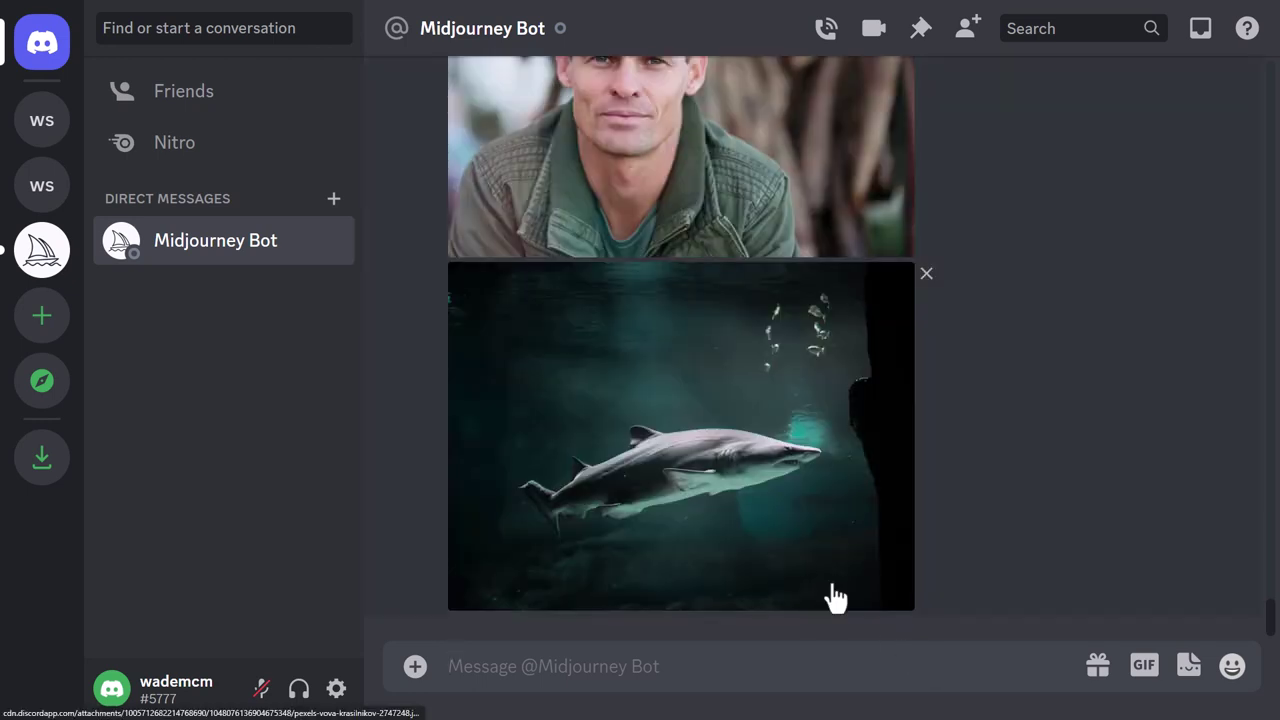
Step: Start an /imagine prompt and paste the portrait photo's original image link into it
{"action": "left_click", "coordinate": [545, 666]}
{"action": "type", "text": "/im"}
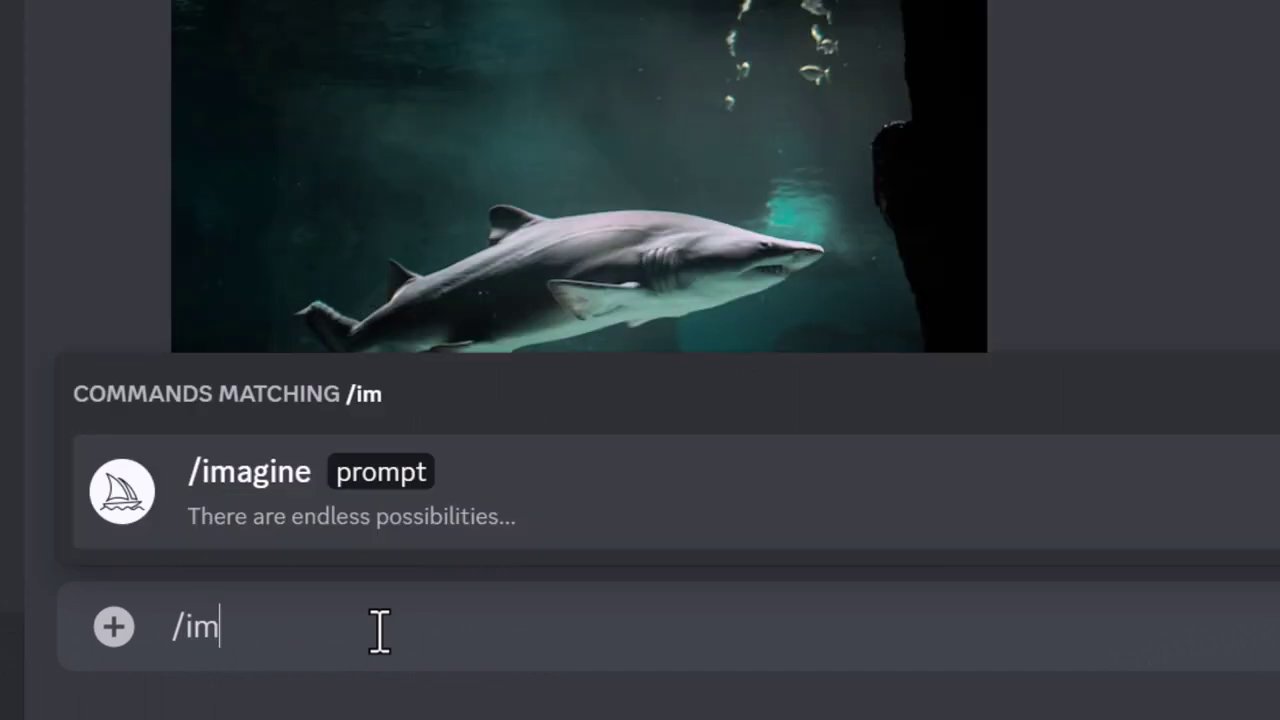
{"action": "left_click", "coordinate": [326, 526]}
{"action": "scroll", "coordinate": [403, 486], "scroll_direction": "up", "scroll_amount": 5}
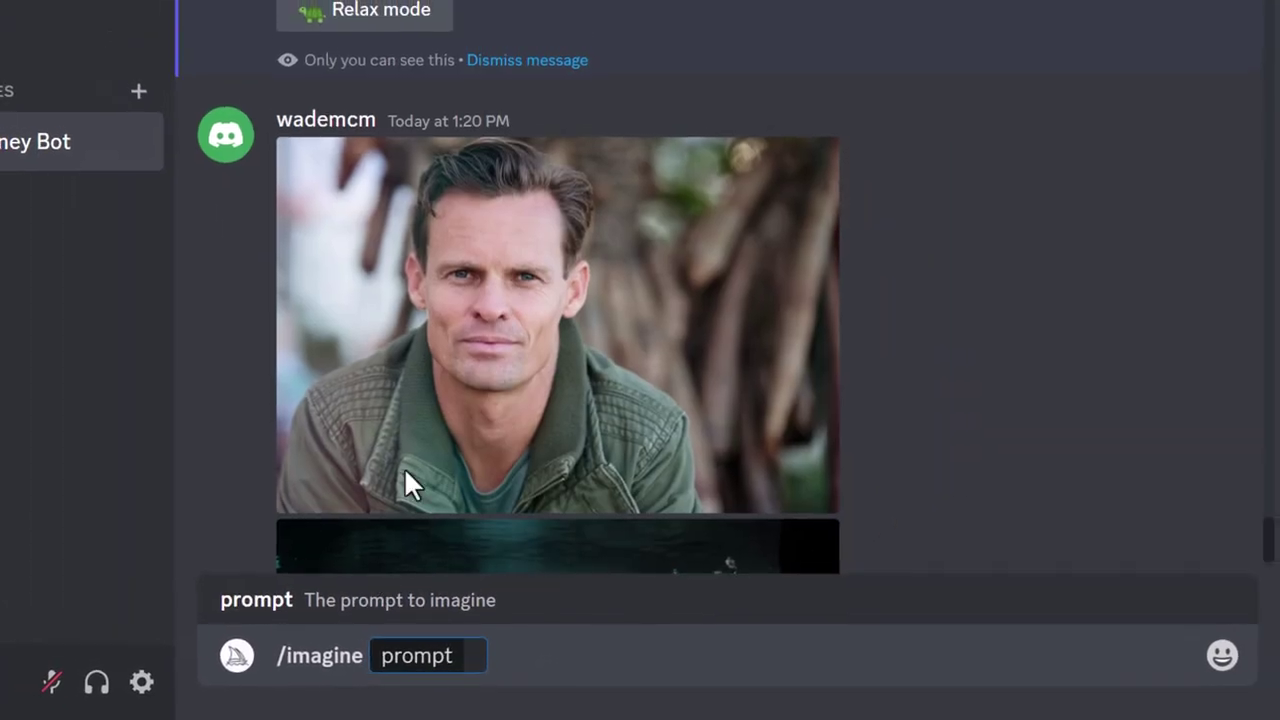
{"action": "right_click", "coordinate": [441, 243]}
{"action": "right_click", "coordinate": [377, 292]}
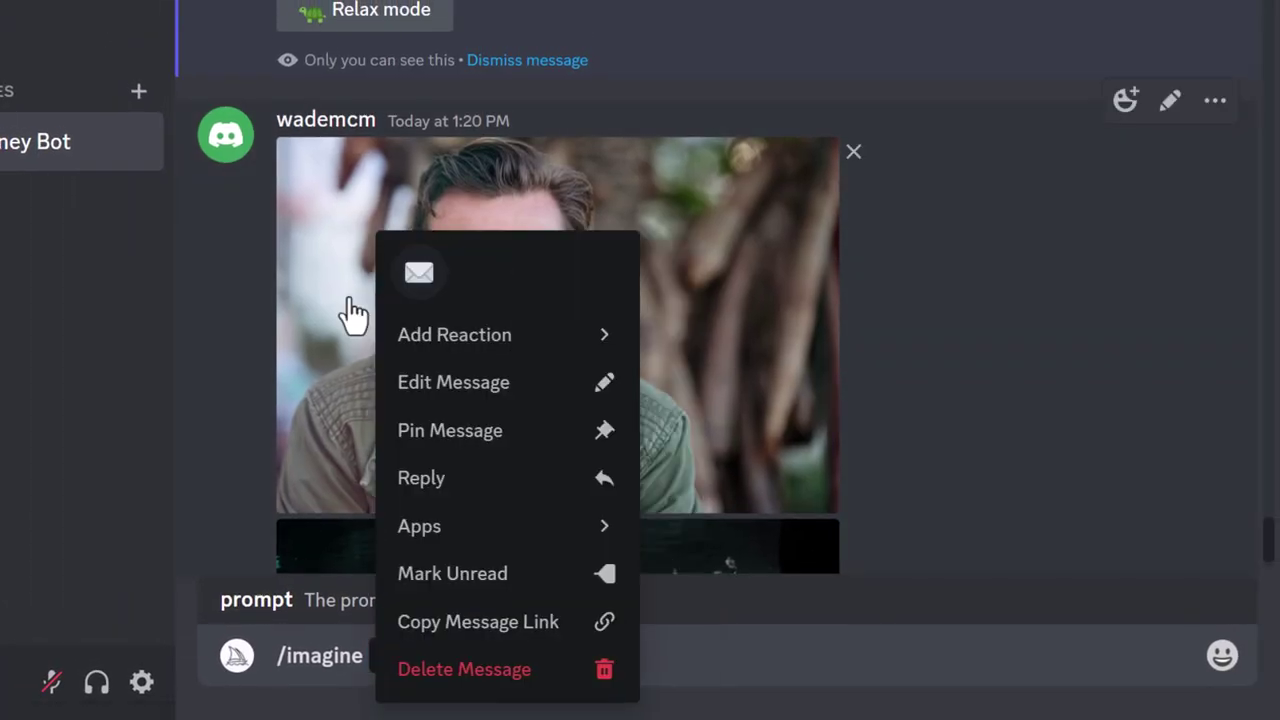
{"action": "left_click", "coordinate": [349, 310]}
{"action": "right_click", "coordinate": [172, 595]}
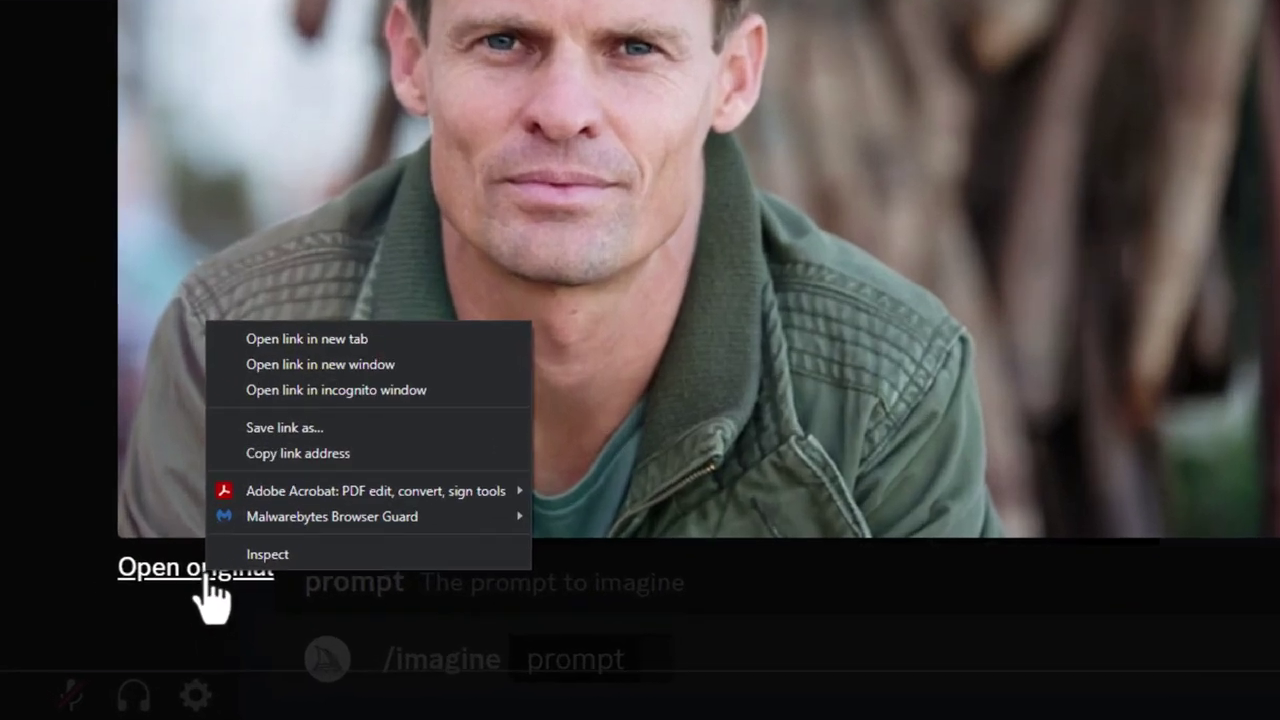
{"action": "left_click", "coordinate": [281, 465]}
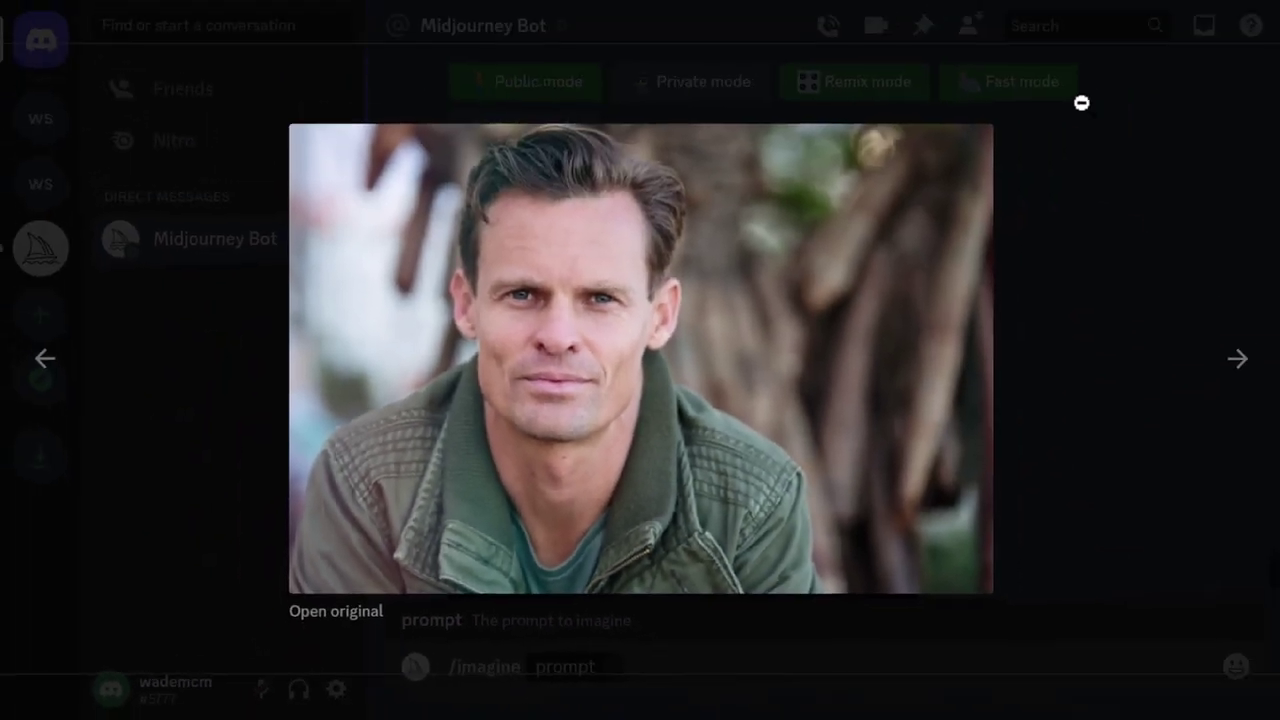
{"action": "left_click", "coordinate": [1080, 103]}
{"action": "right_click", "coordinate": [378, 630]}
{"action": "left_click", "coordinate": [440, 437]}
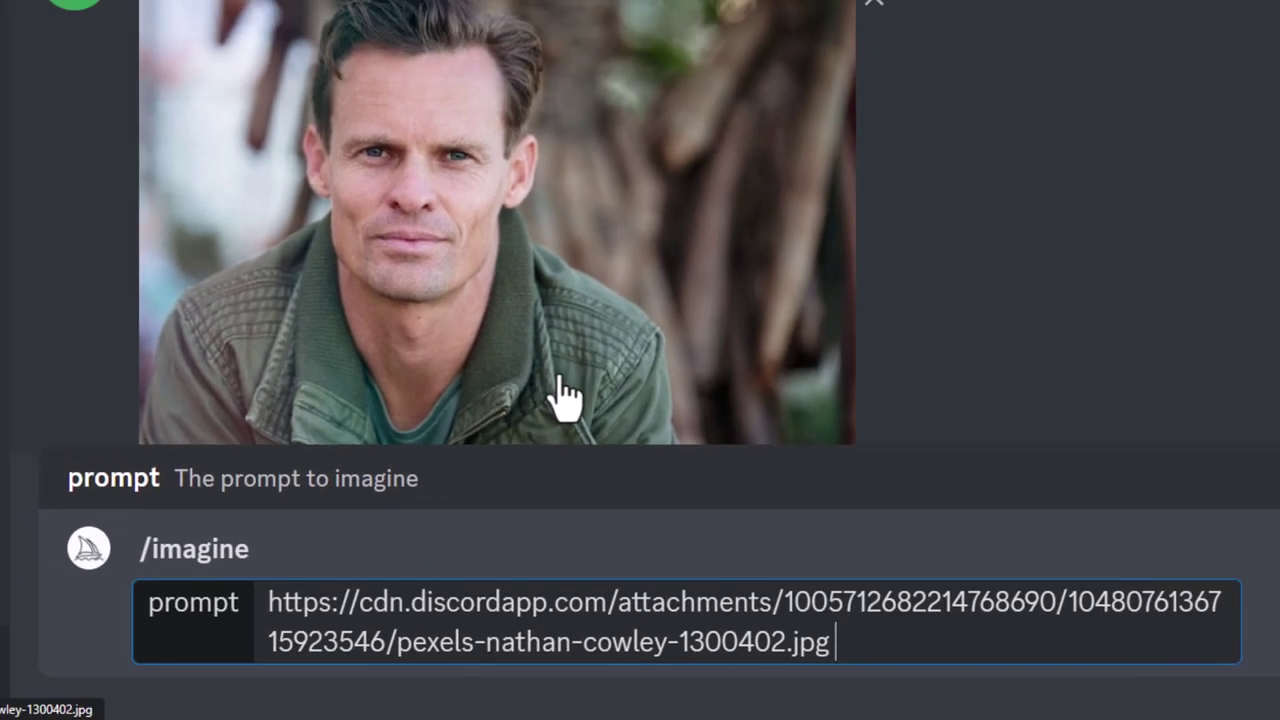
Step: Add the shark photo's original image link to the prompt and submit it
{"action": "scroll", "coordinate": [560, 394], "scroll_direction": "down", "scroll_amount": 3}
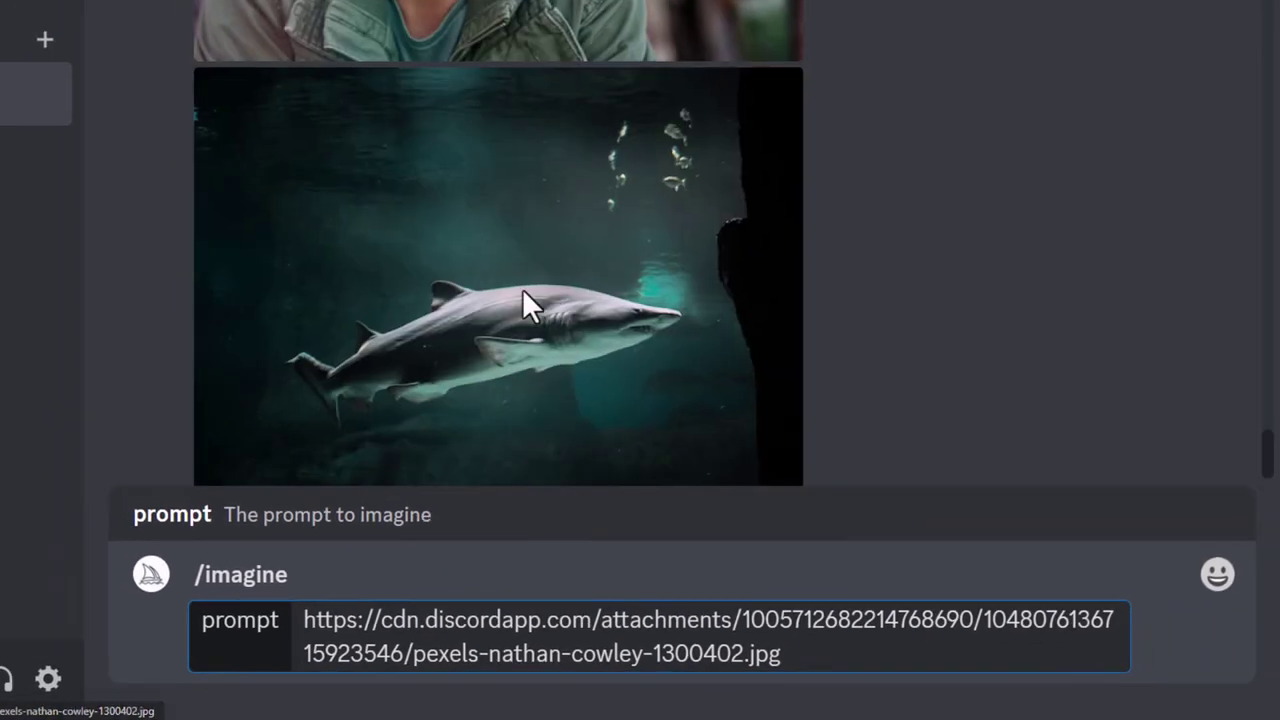
{"action": "left_click", "coordinate": [523, 306]}
{"action": "right_click", "coordinate": [92, 603]}
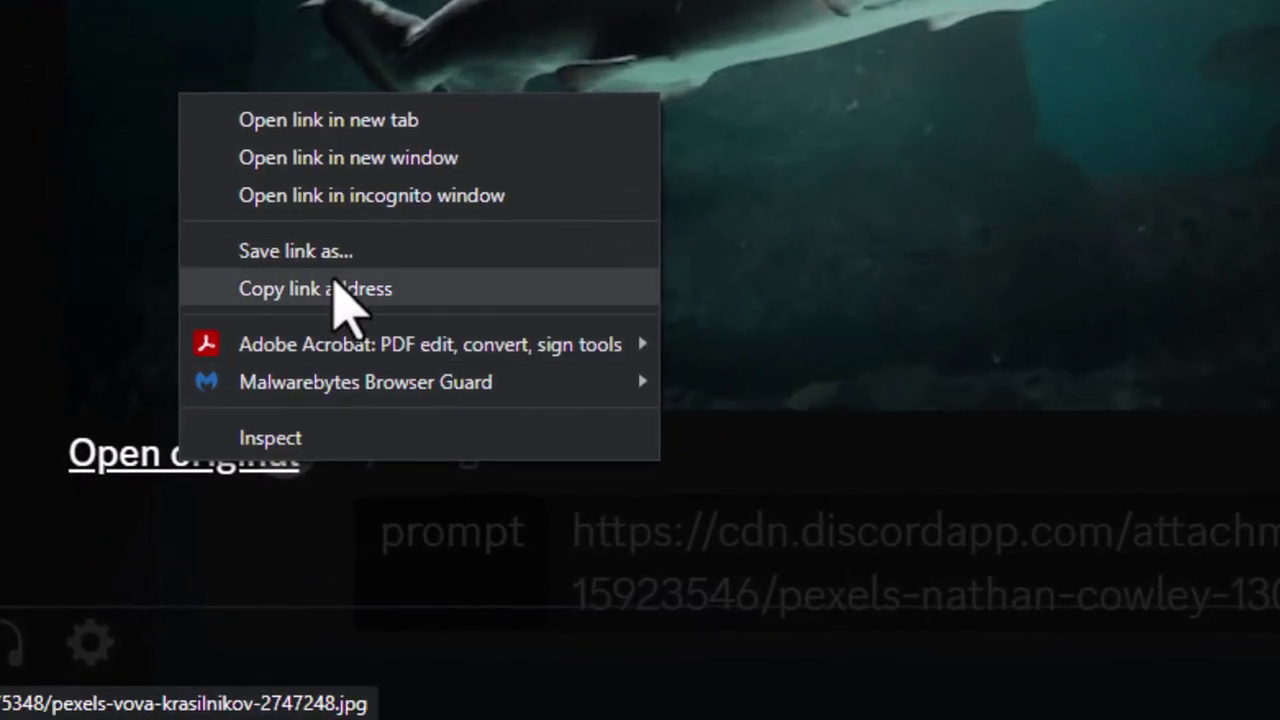
{"action": "left_click", "coordinate": [340, 289]}
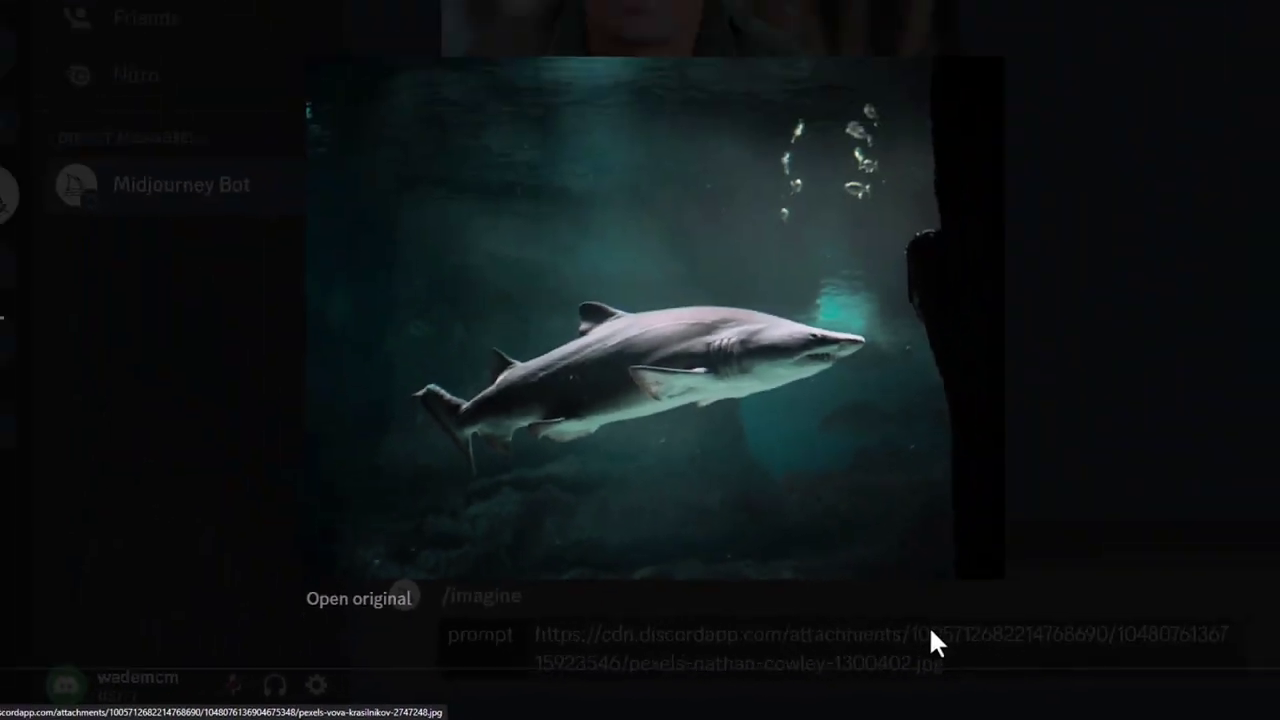
{"action": "left_click", "coordinate": [957, 595]}
{"action": "key", "text": "ctrl+v"}
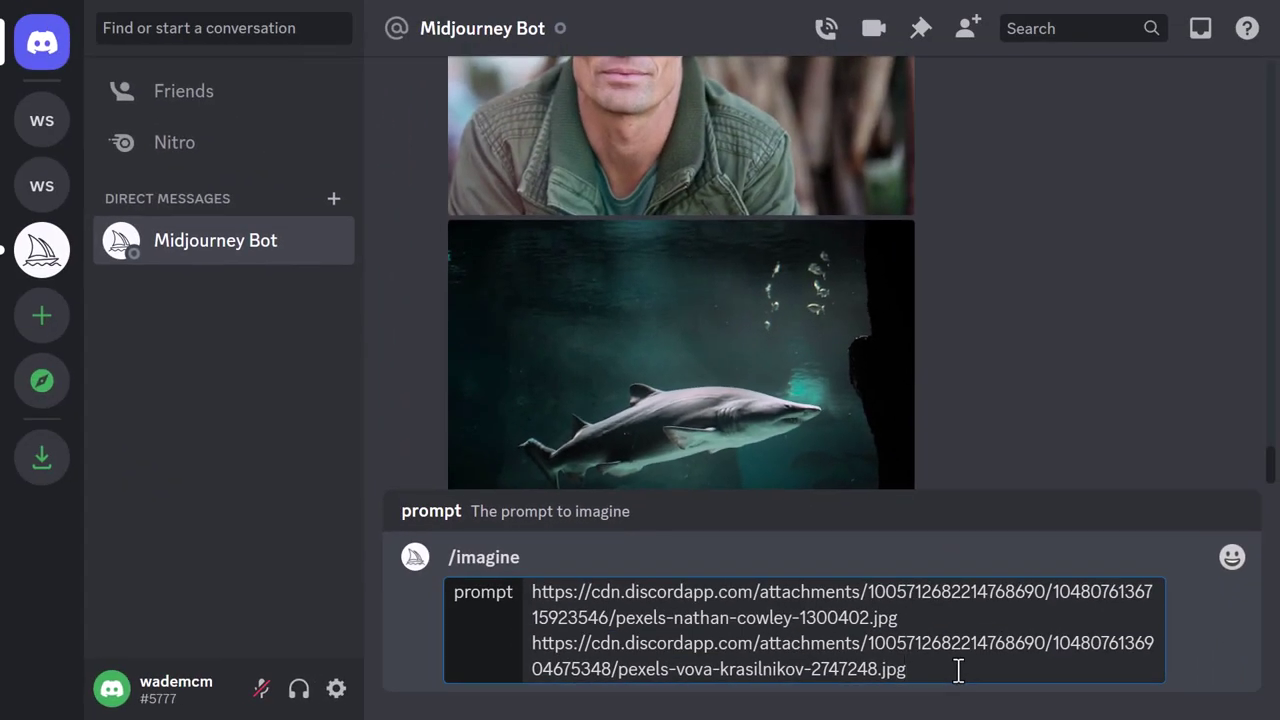
{"action": "key", "text": "Return"}
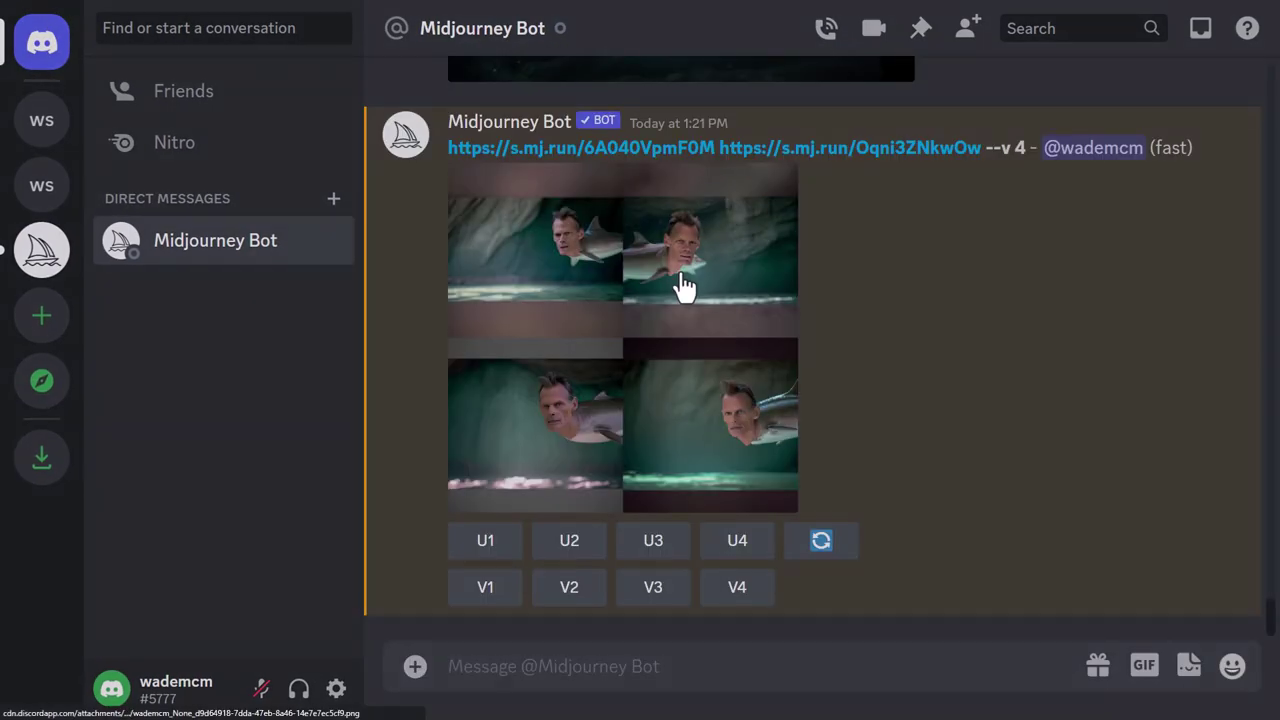
Step: Enlarge and review the four-image grid blending the man's face onto a shark
{"action": "left_click", "coordinate": [680, 280]}
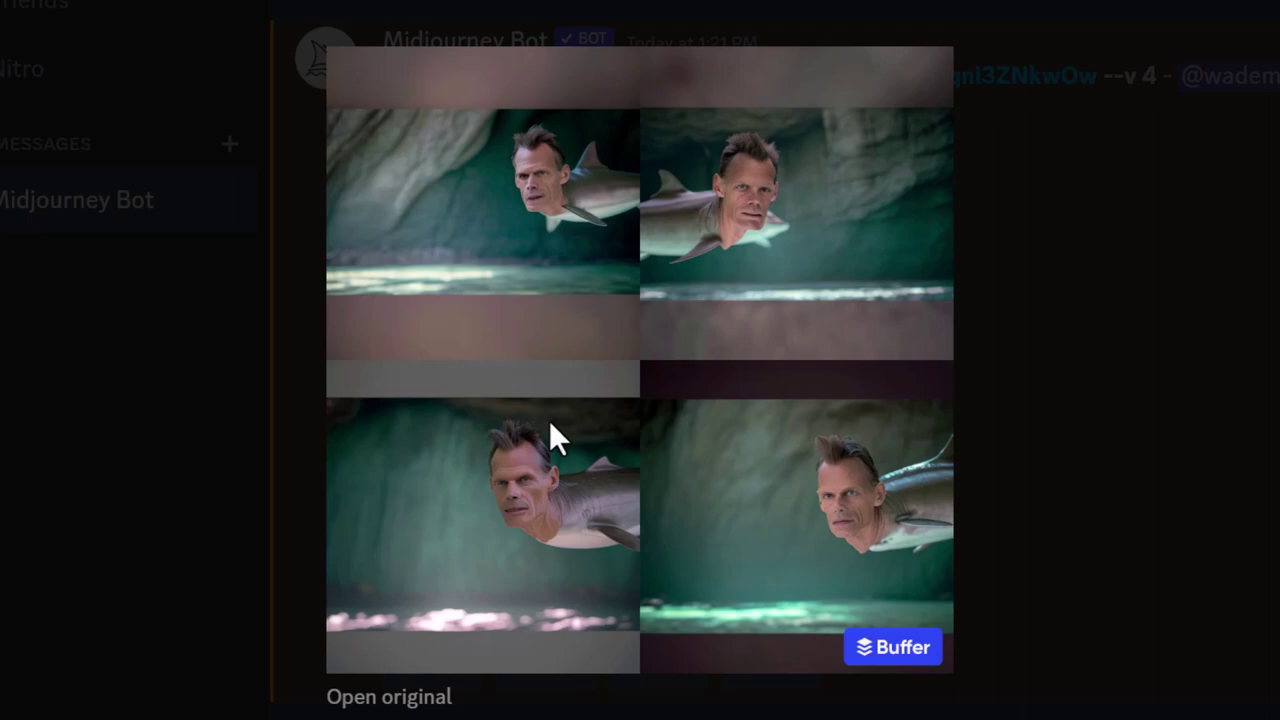
{"action": "left_click", "coordinate": [1131, 391]}
{"action": "scroll", "coordinate": [712, 349], "scroll_direction": "up", "scroll_amount": 5}
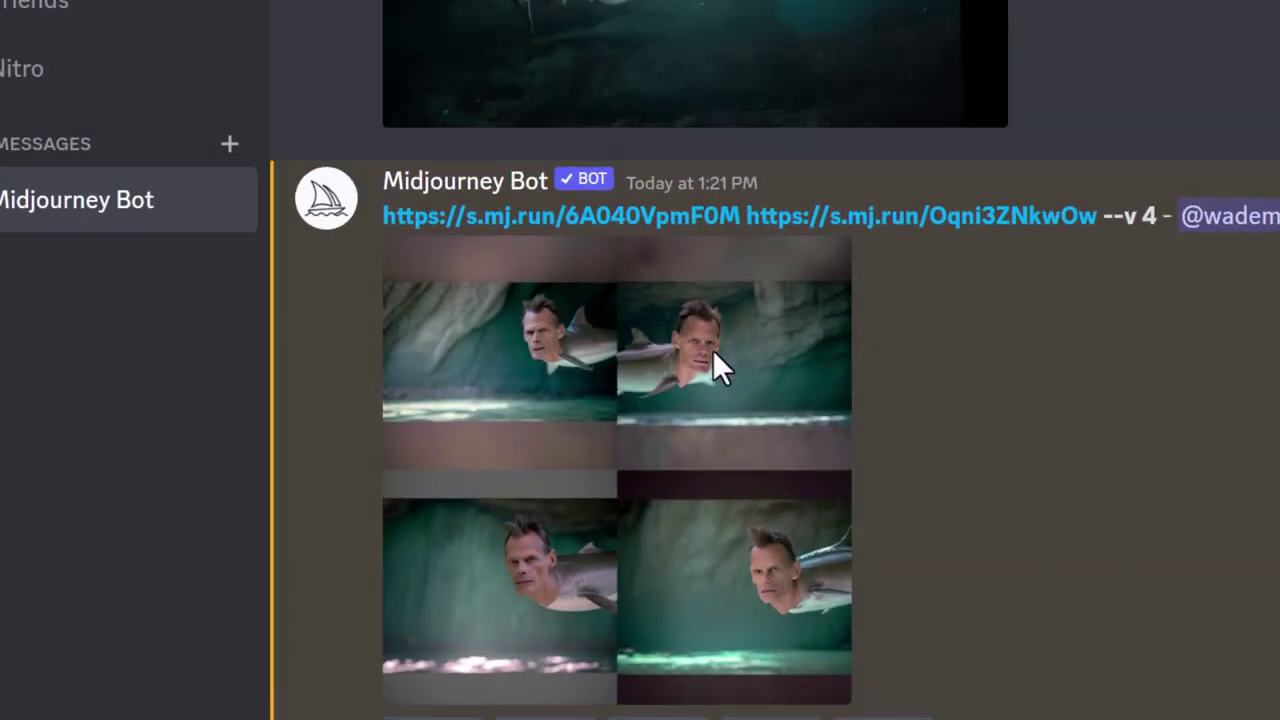
{"action": "scroll", "coordinate": [695, 300], "scroll_direction": "up", "scroll_amount": 5}
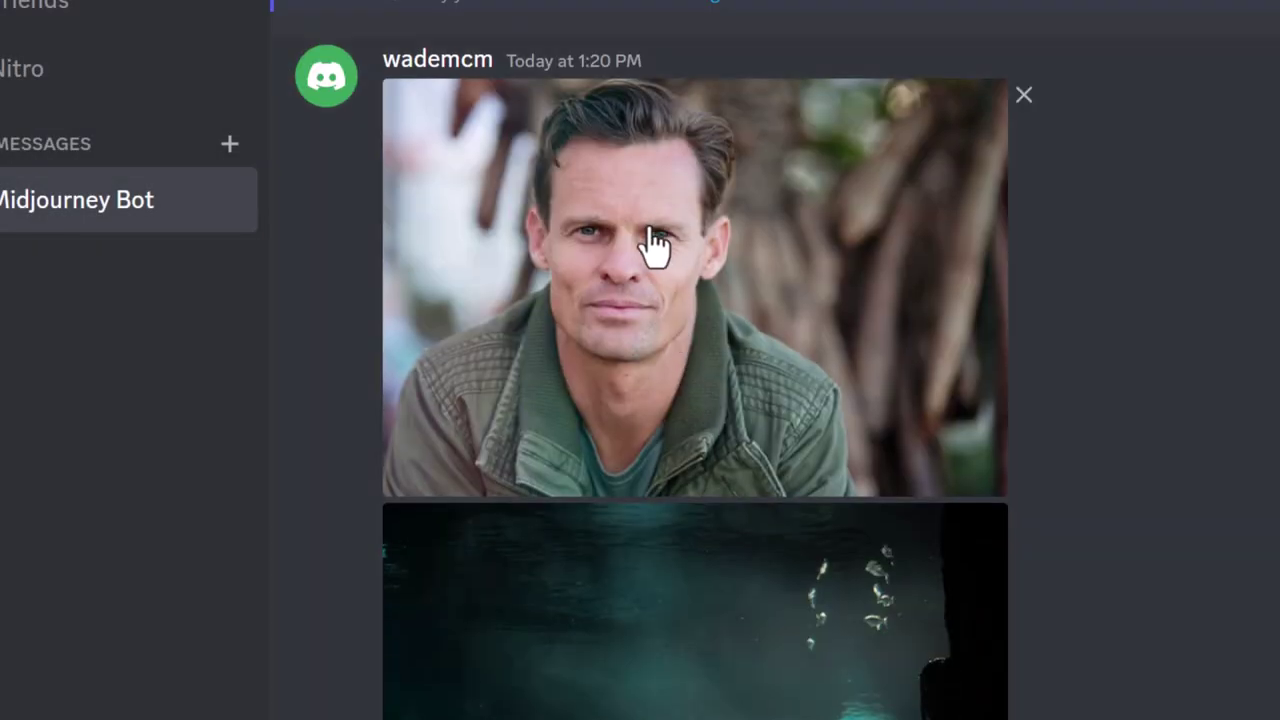
{"action": "scroll", "coordinate": [645, 280], "scroll_direction": "down", "scroll_amount": 10}
{"action": "left_click", "coordinate": [748, 470]}
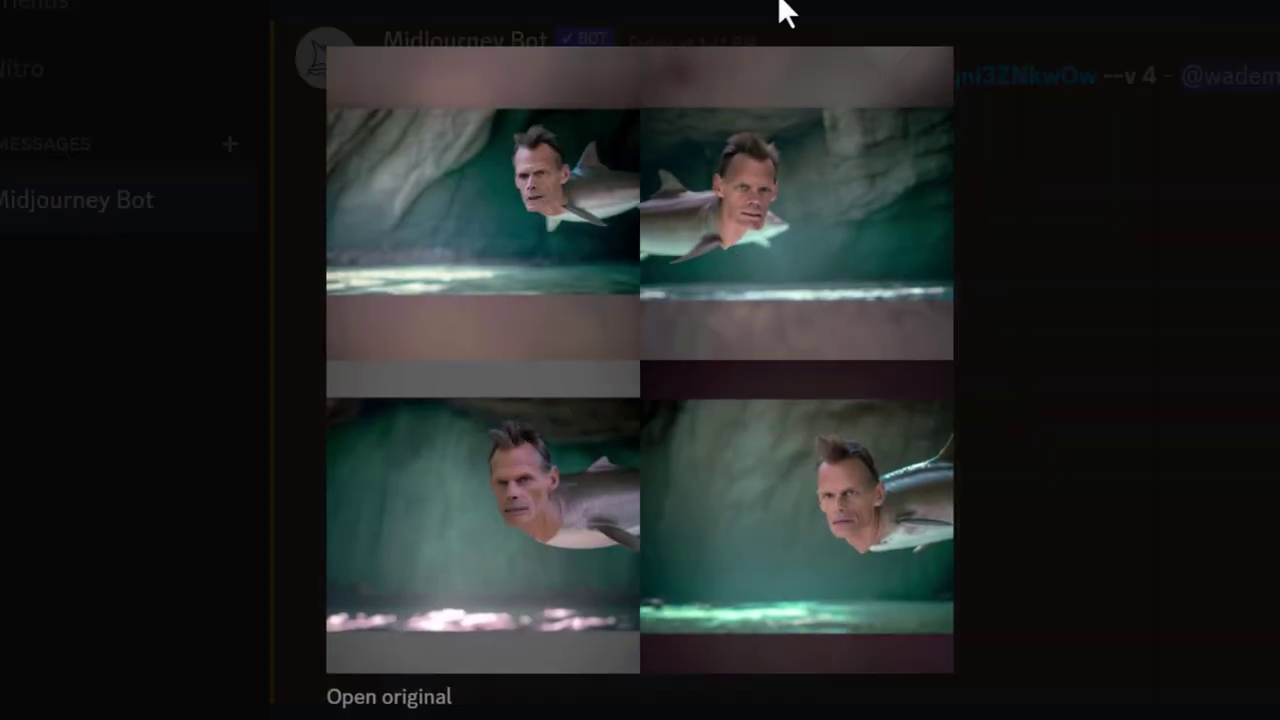
{"action": "left_click", "coordinate": [1121, 264]}
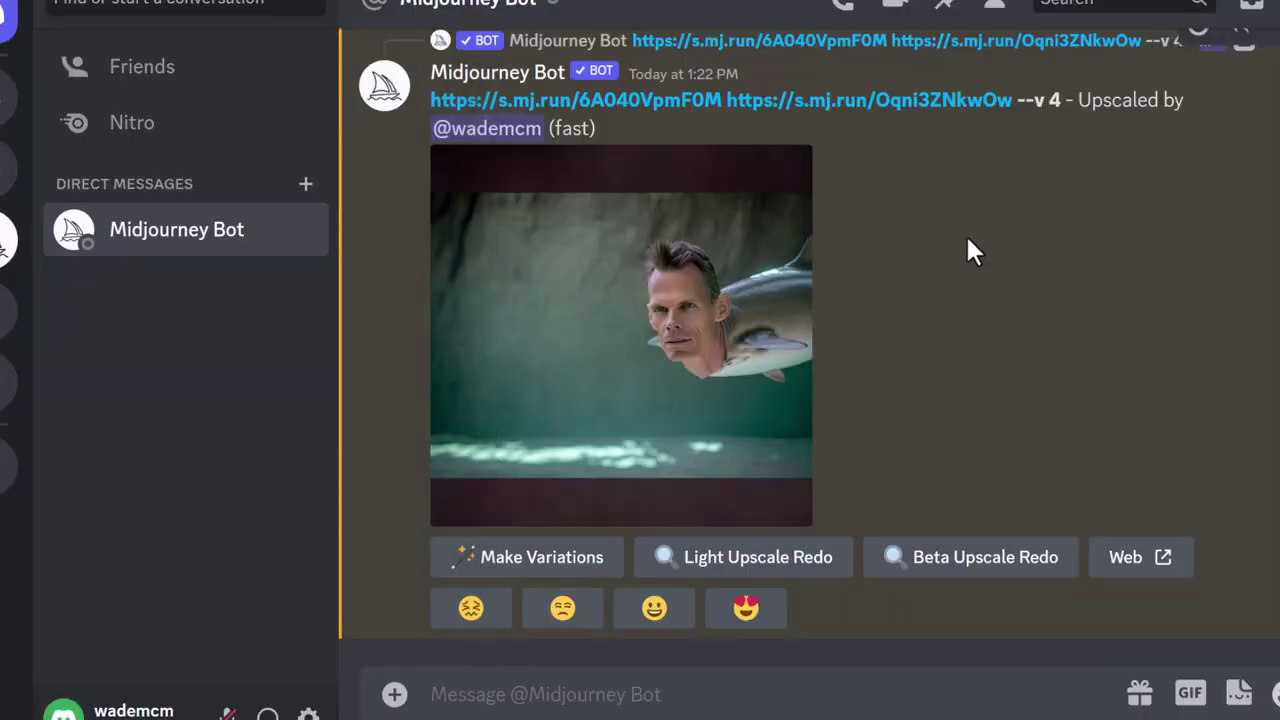
Step: Paste both copied image links into a new /imagine prompt followed by 'bright blue water, man swimmign'
{"action": "left_click_drag", "start_coordinate": [1015, 99], "coordinate": [430, 100]}
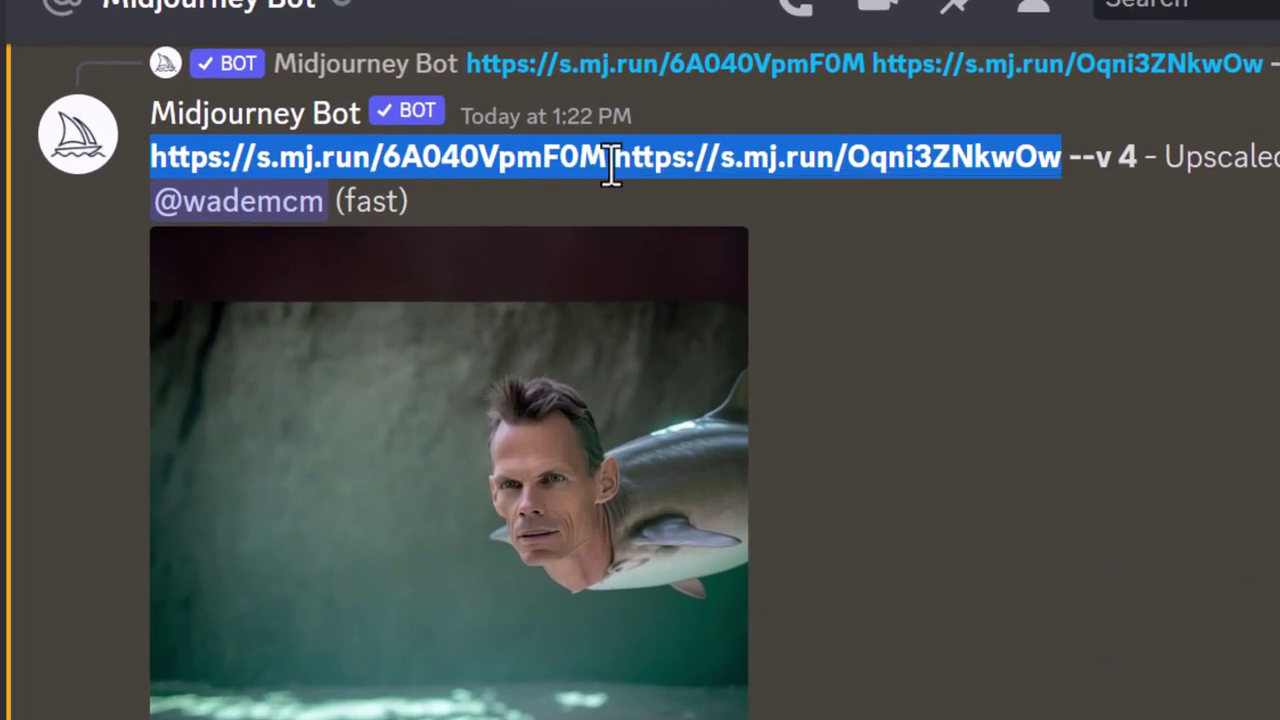
{"action": "right_click", "coordinate": [634, 151]}
{"action": "left_click", "coordinate": [638, 182]}
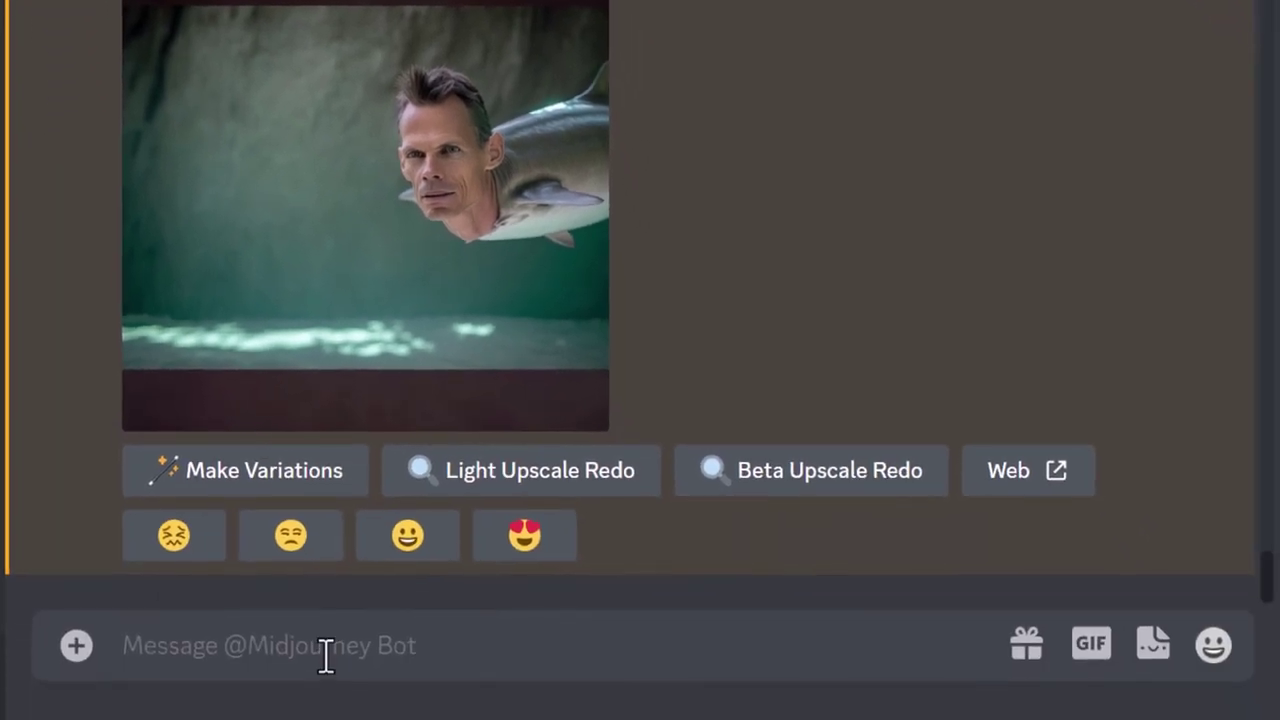
{"action": "type", "text": "/"}
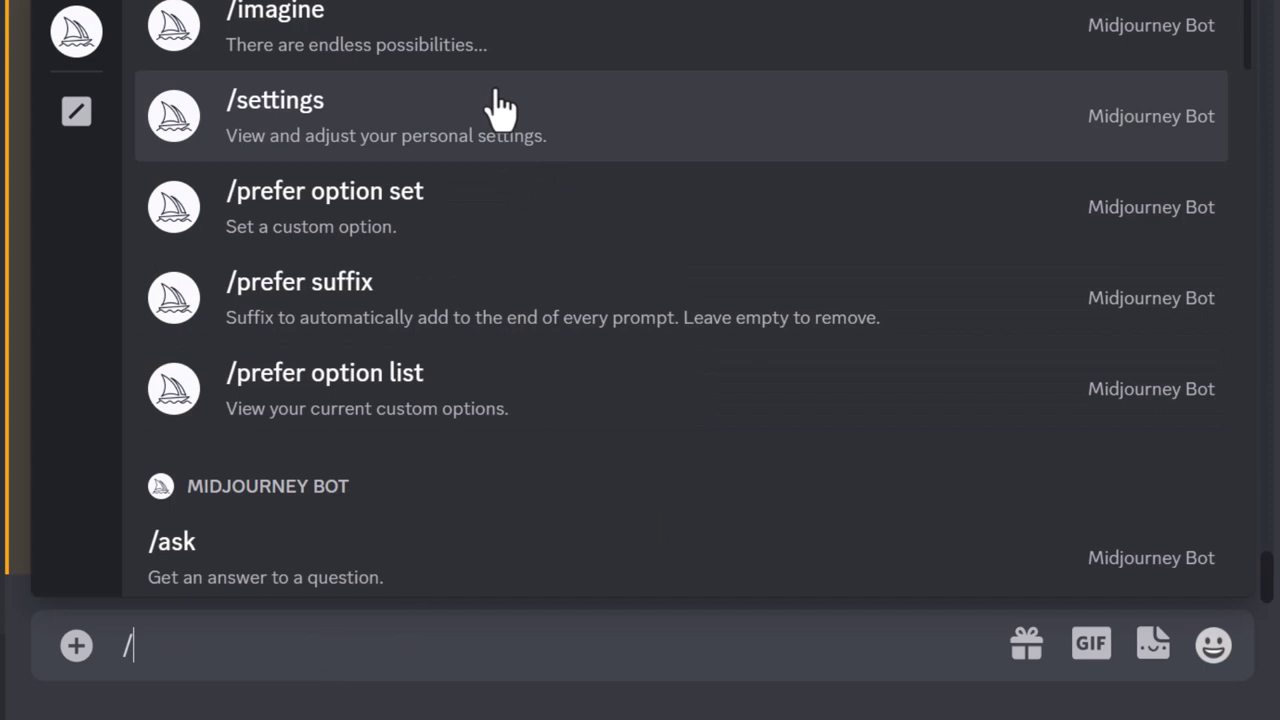
{"action": "left_click", "coordinate": [484, 50]}
{"action": "key", "text": "ctrl+v"}
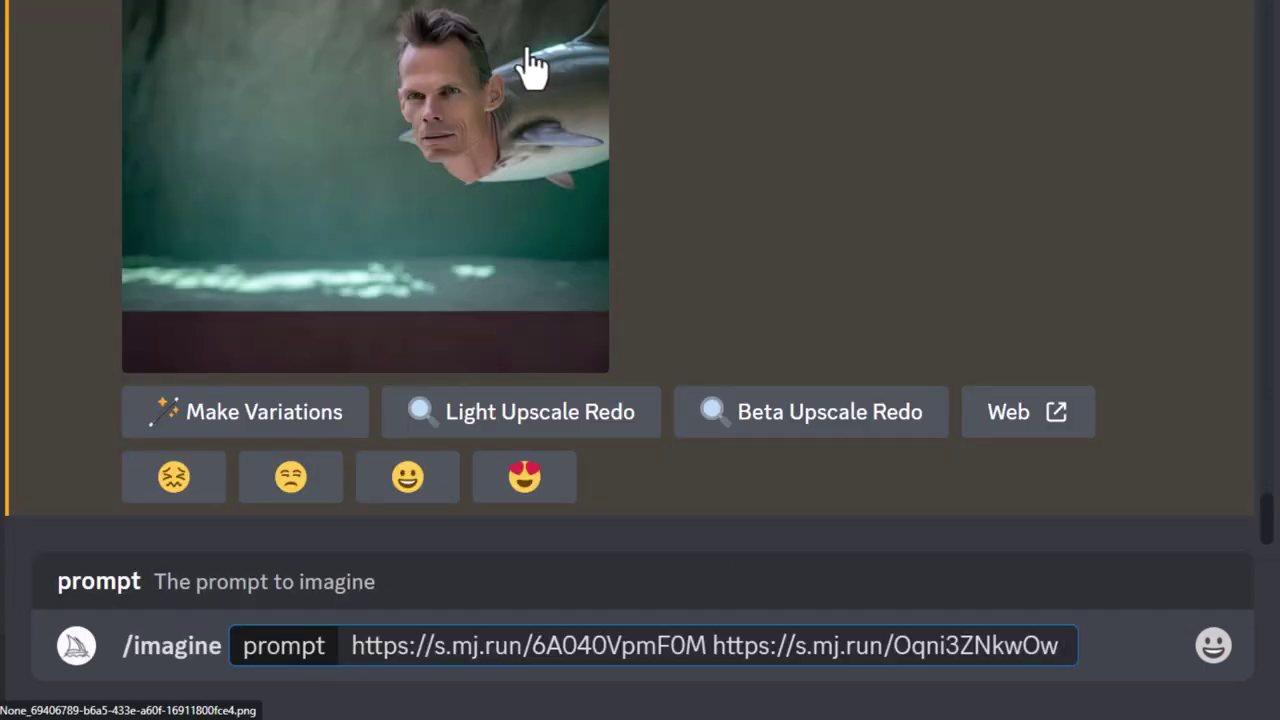
{"action": "type", "text": "bright b"}
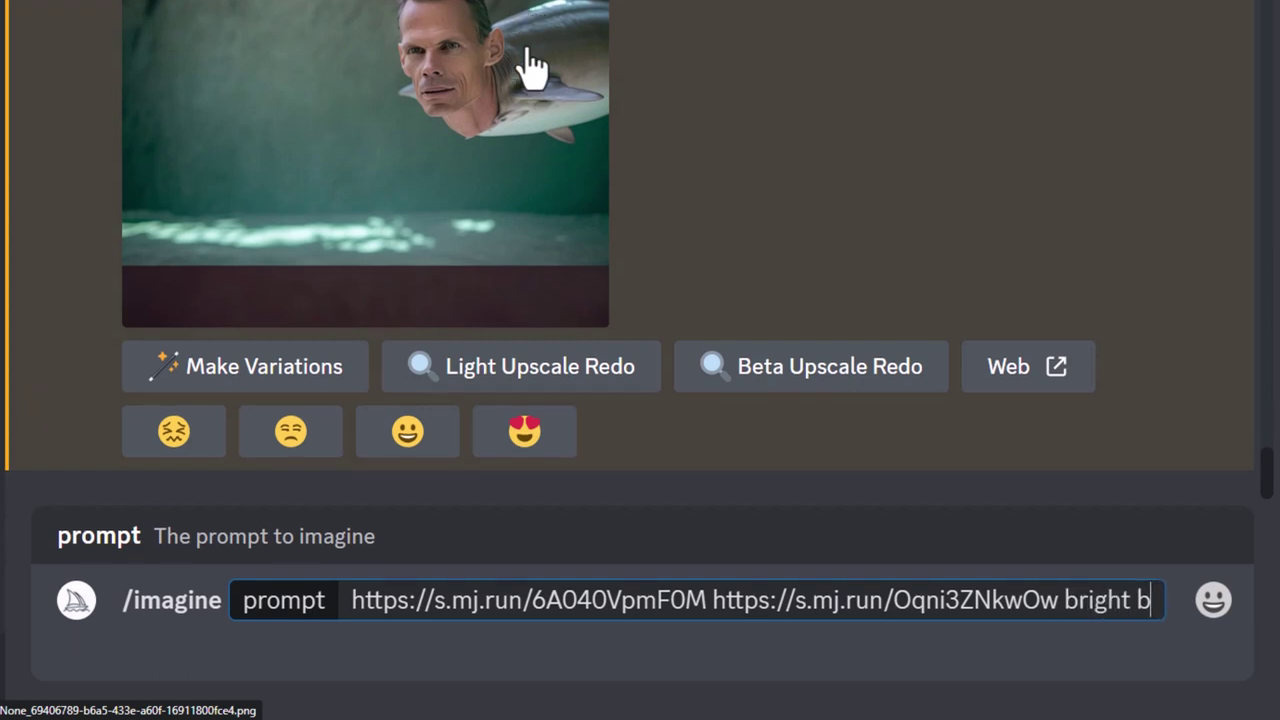
{"action": "type", "text": "lue water"}
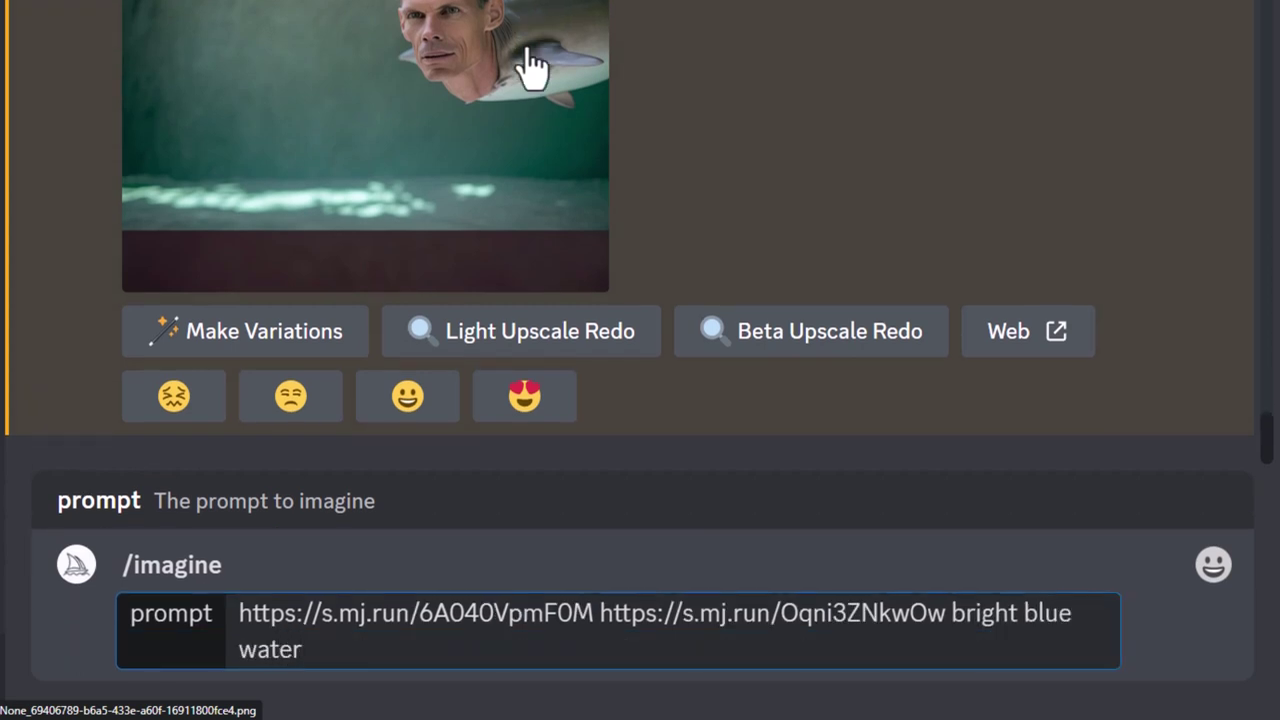
{"action": "type", "text": ", man swi"}
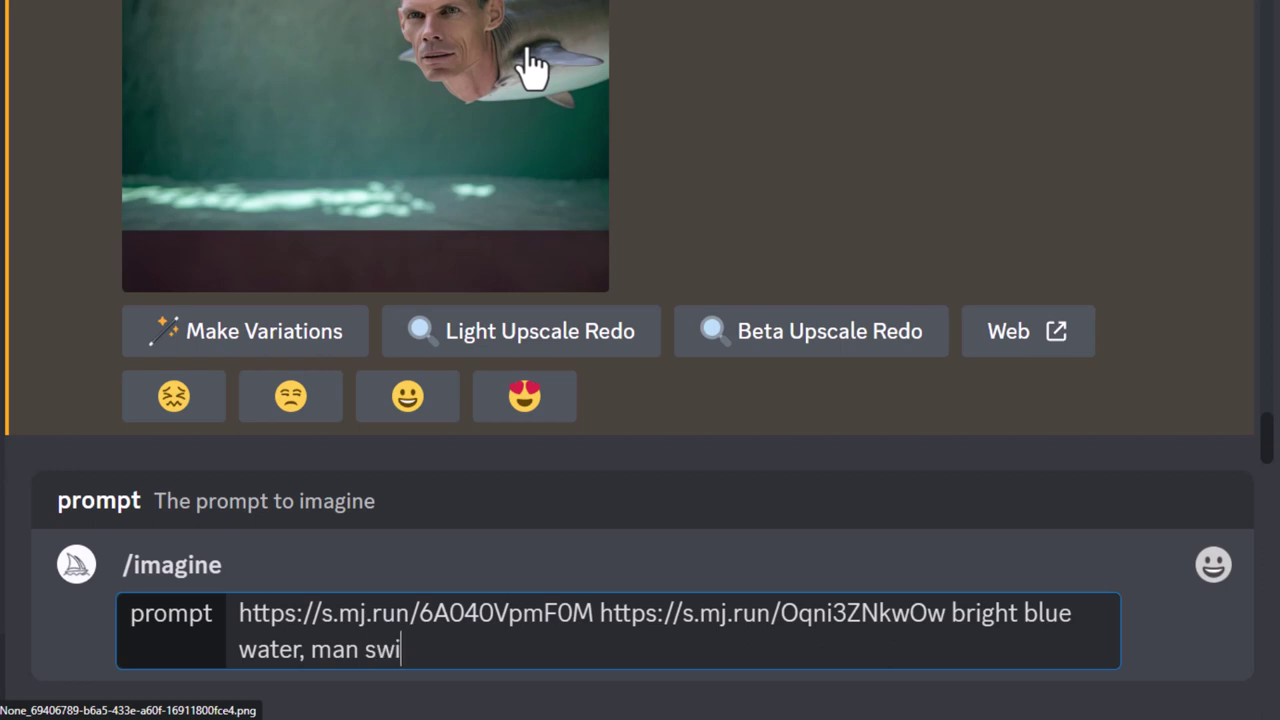
{"action": "type", "text": "mmign"}
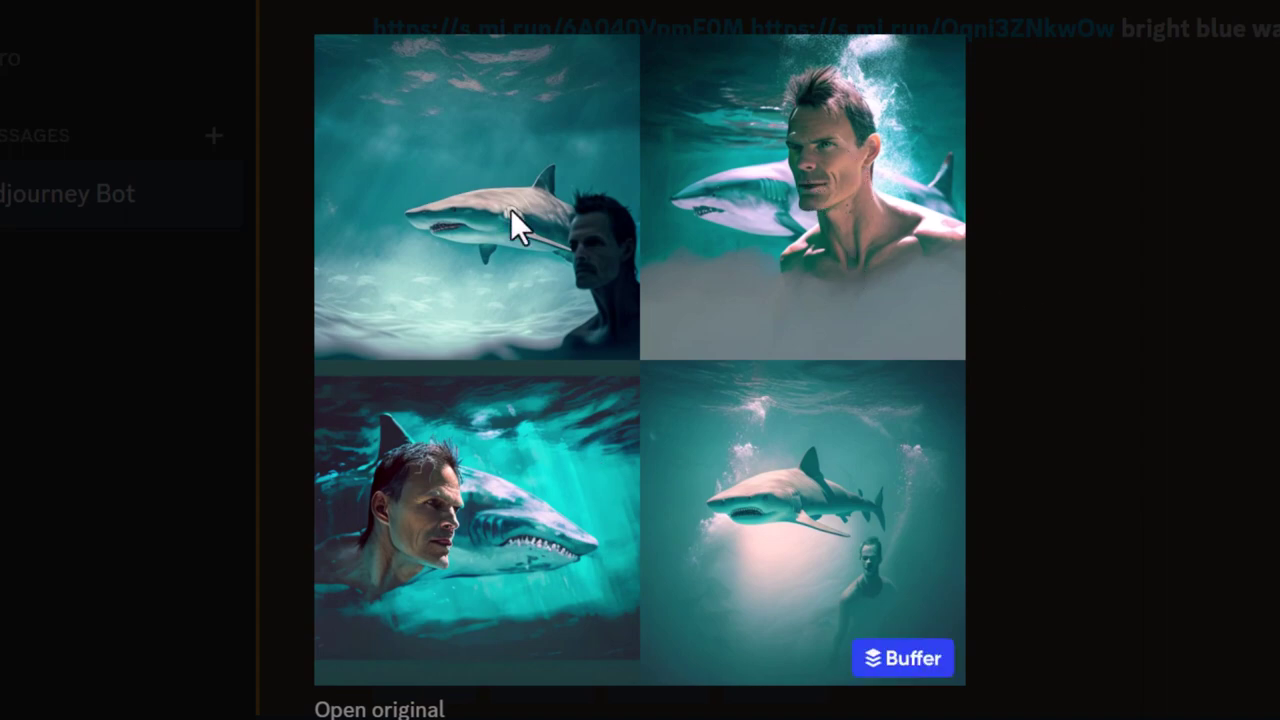
Step: Close the enlarged view of the new man-and-shark grid
{"action": "left_click", "coordinate": [1088, 249]}
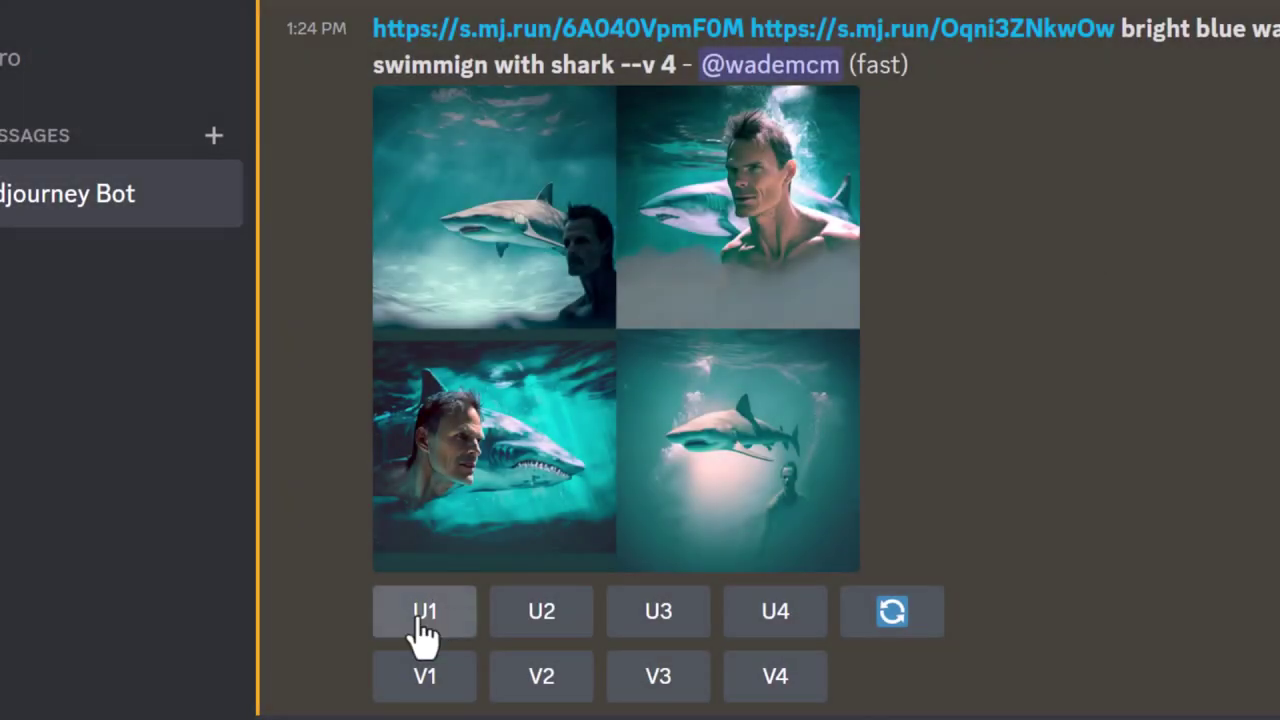